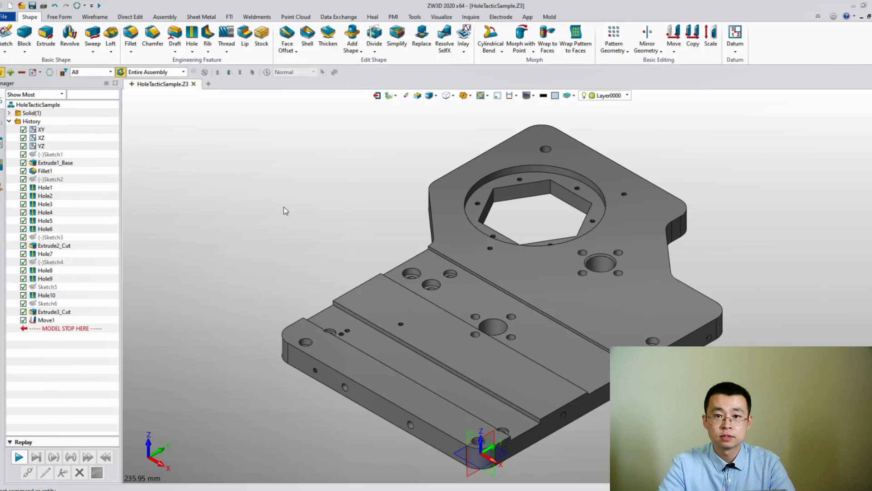
- Create a CAM plan for the HoleTacticSample part using the 2X_Sample template
{"action": "left_click", "coordinate": [388, 96]}
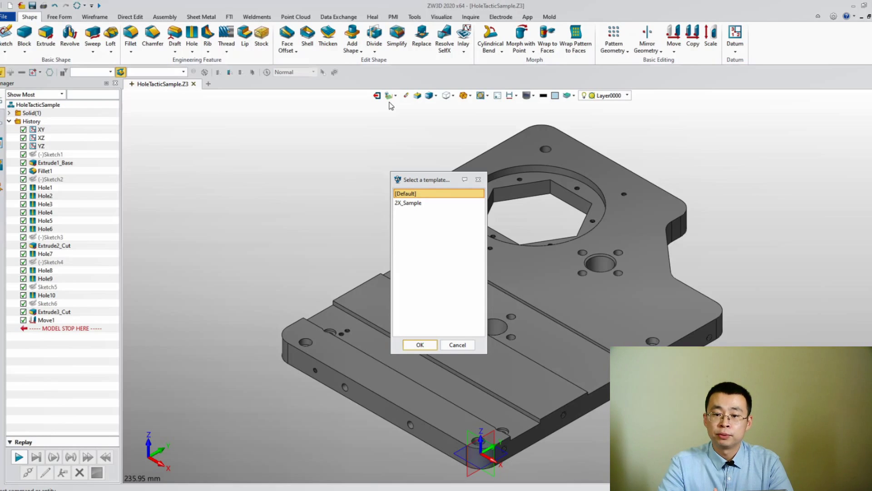
{"action": "left_click", "coordinate": [417, 203]}
{"action": "left_click", "coordinate": [418, 344]}
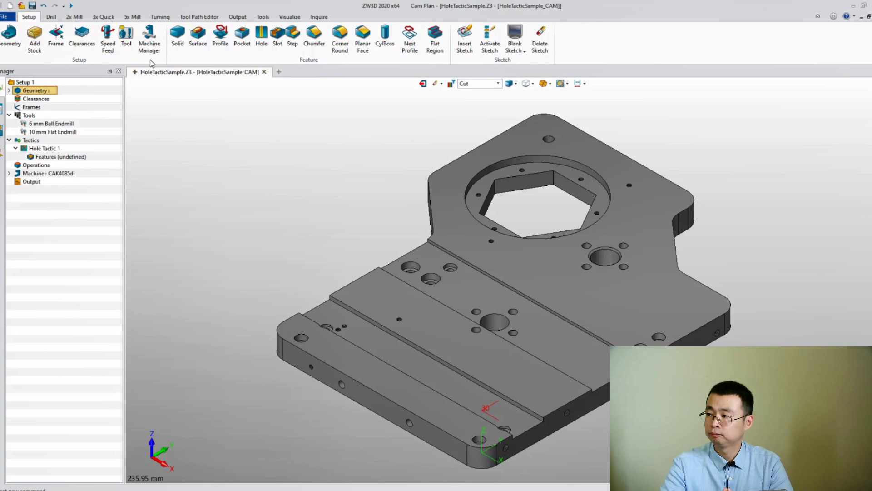
- Look through the available drilling, milling, turning, toolpath editing, output, utility, visualization and inquiry commands of the CAM plan
{"action": "left_click", "coordinate": [52, 17]}
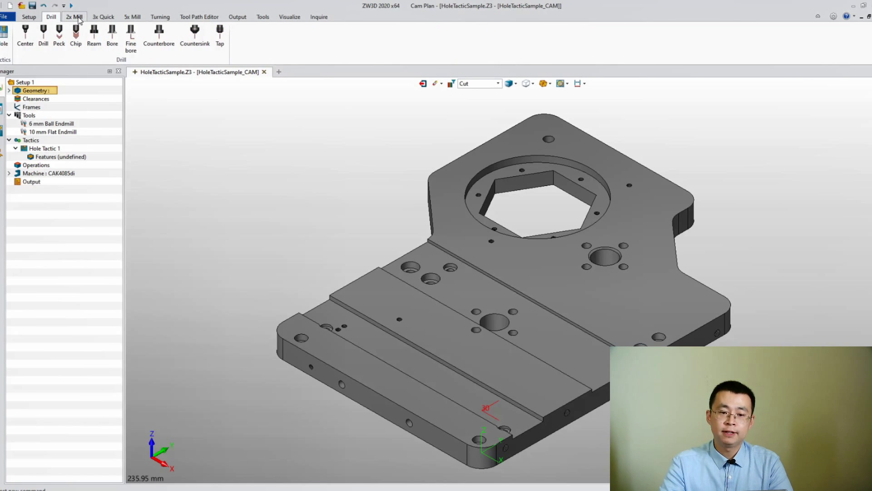
{"action": "left_click", "coordinate": [77, 17]}
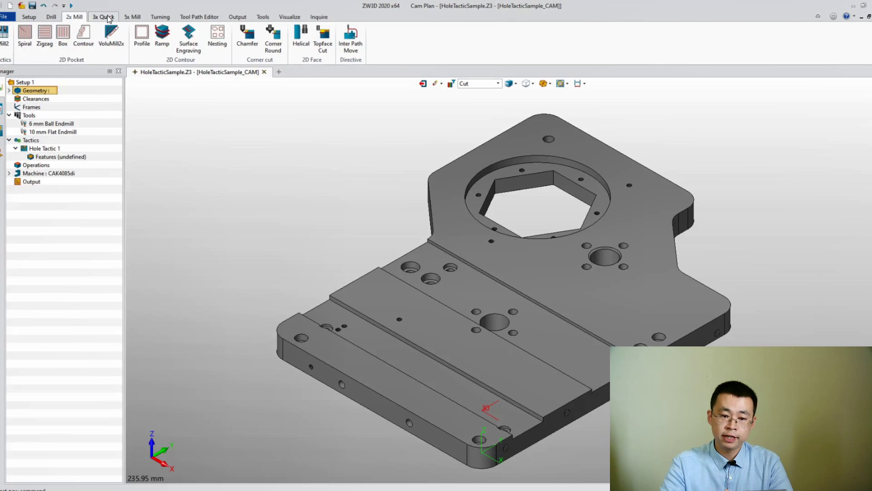
{"action": "left_click", "coordinate": [109, 18]}
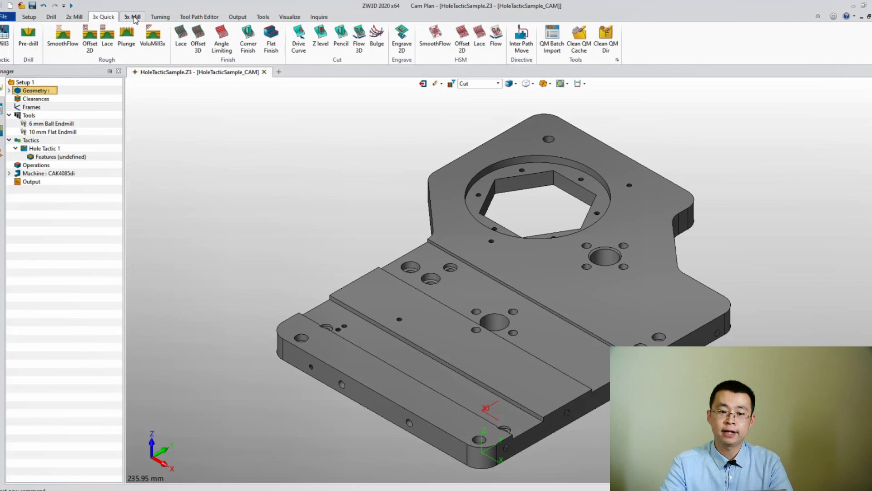
{"action": "left_click", "coordinate": [135, 19]}
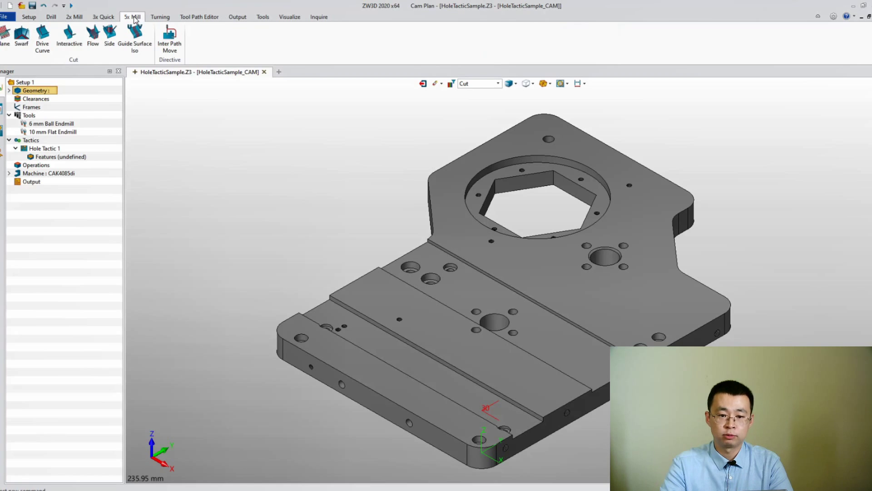
{"action": "left_click", "coordinate": [161, 19]}
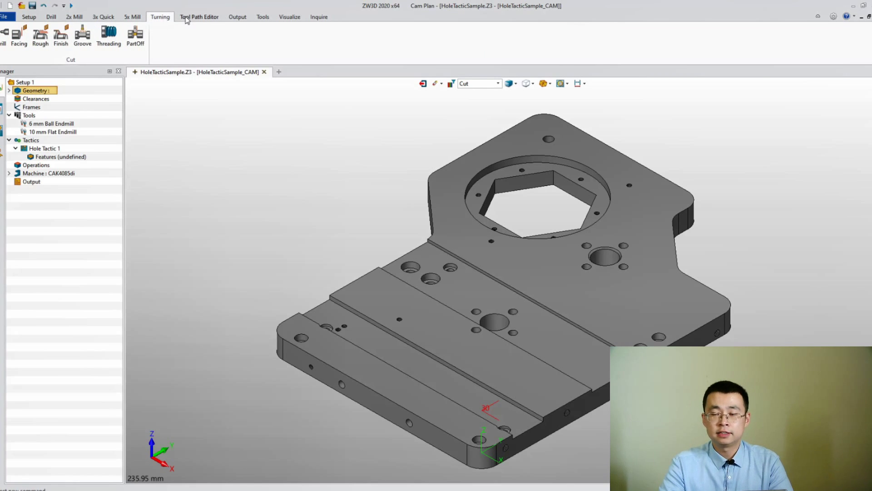
{"action": "left_click", "coordinate": [200, 18]}
{"action": "left_click", "coordinate": [237, 18]}
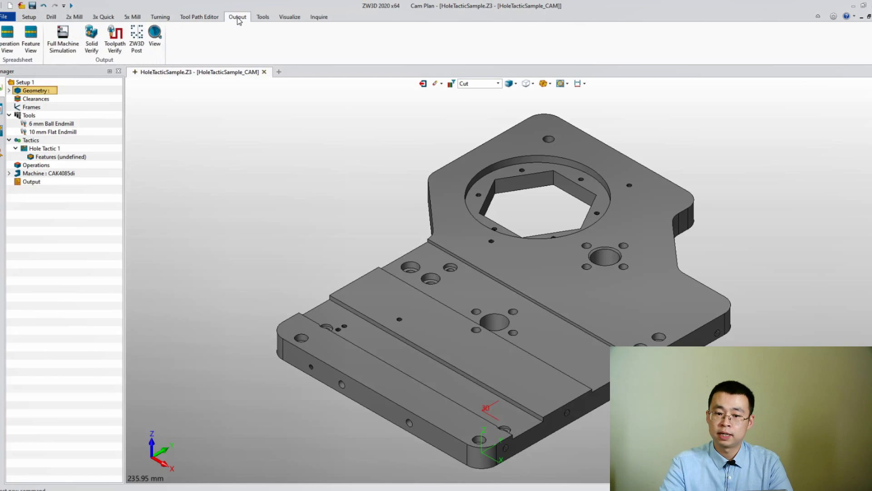
{"action": "left_click", "coordinate": [263, 18]}
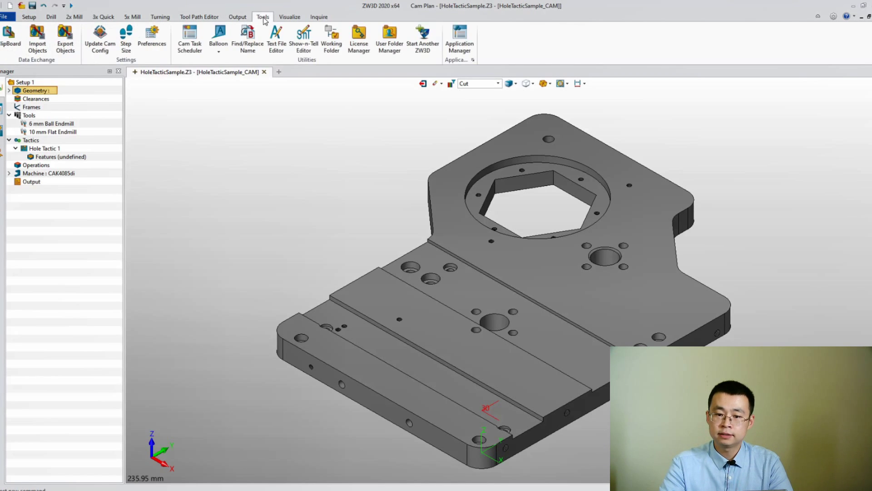
{"action": "left_click", "coordinate": [290, 18]}
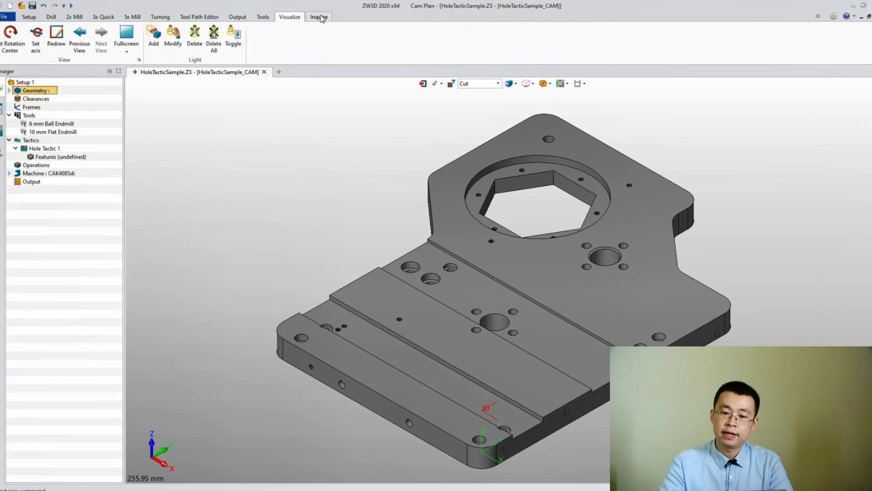
{"action": "left_click", "coordinate": [320, 19]}
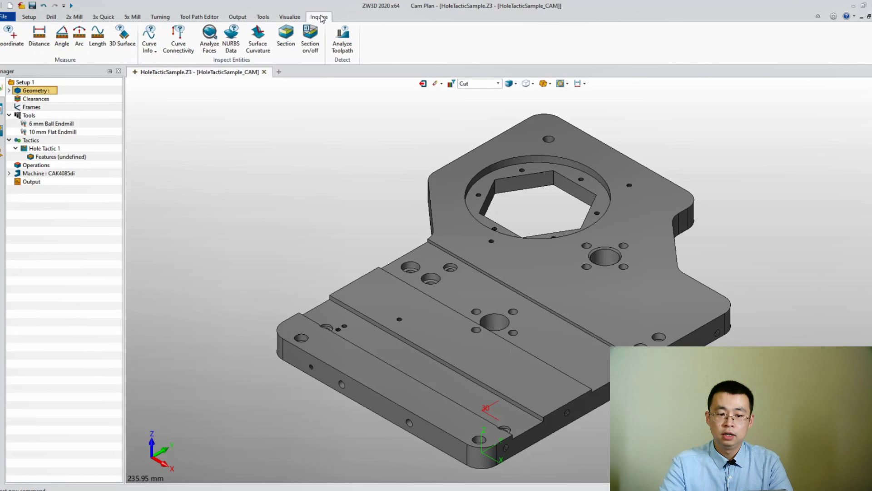
- Add a box-shaped stock around the part, keep it unhidden, and highlight the part and stock in the setup's geometry
{"action": "left_click", "coordinate": [29, 18]}
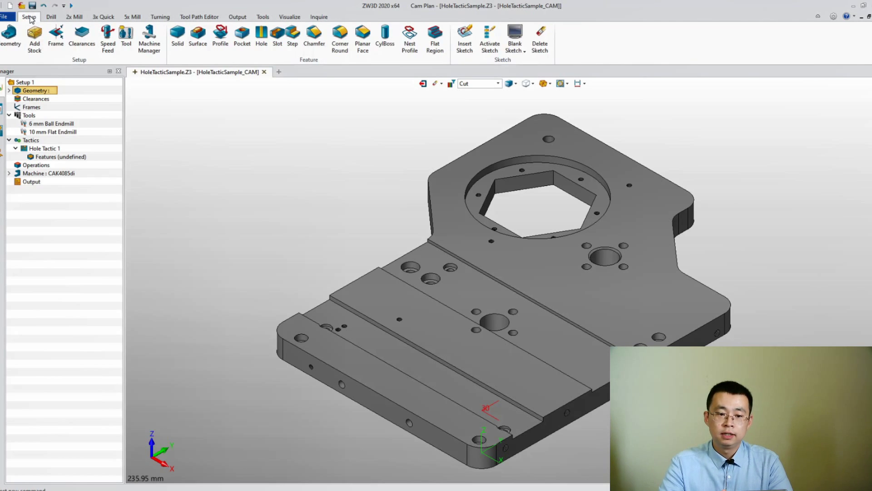
{"action": "left_click", "coordinate": [36, 39]}
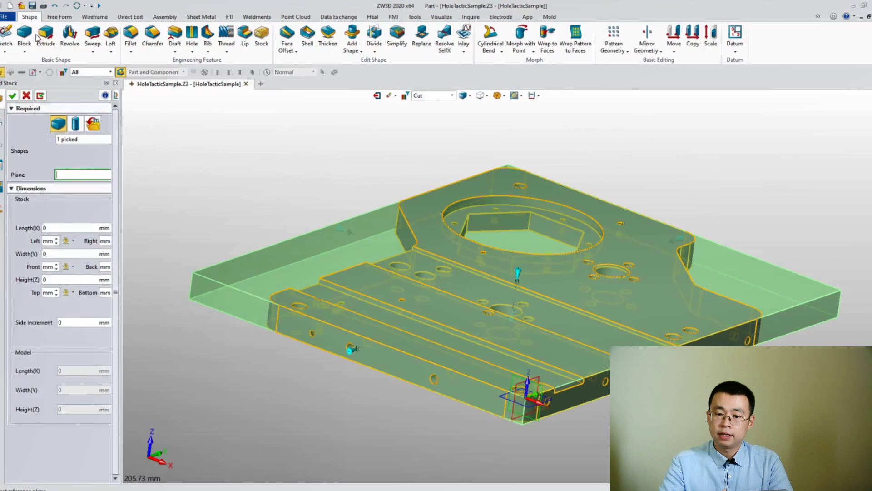
{"action": "left_click", "coordinate": [12, 95]}
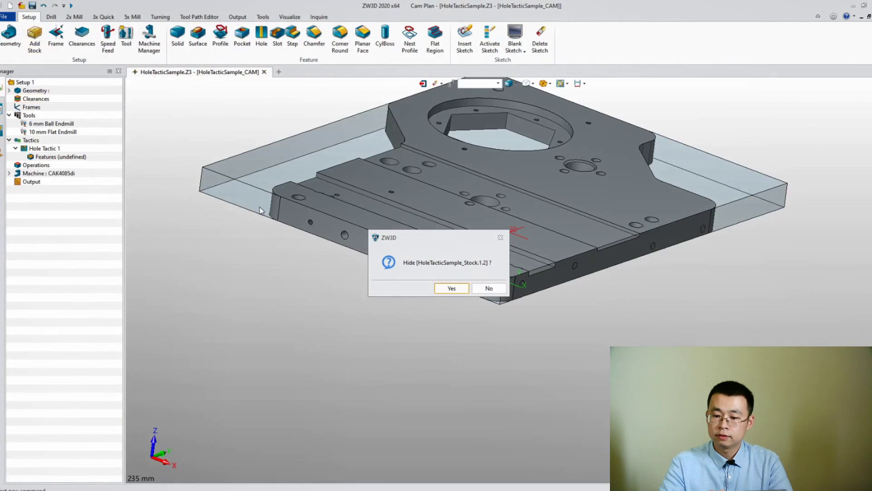
{"action": "left_click", "coordinate": [487, 288]}
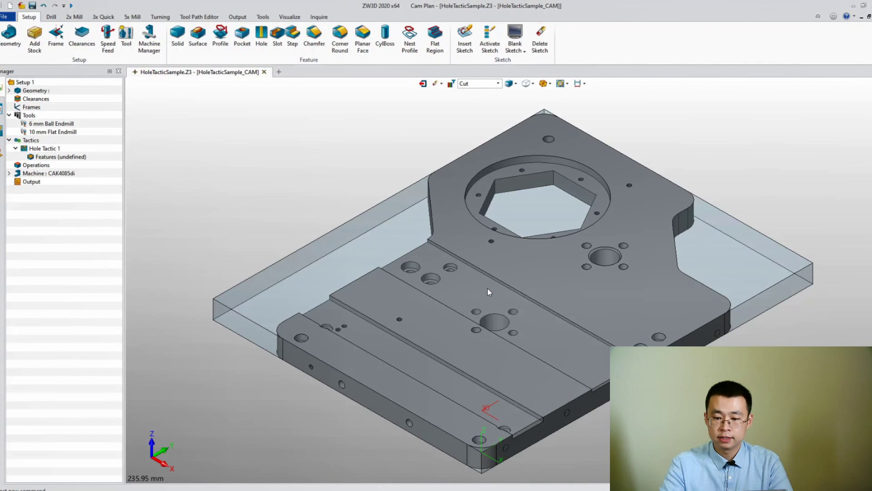
{"action": "left_click", "coordinate": [10, 90]}
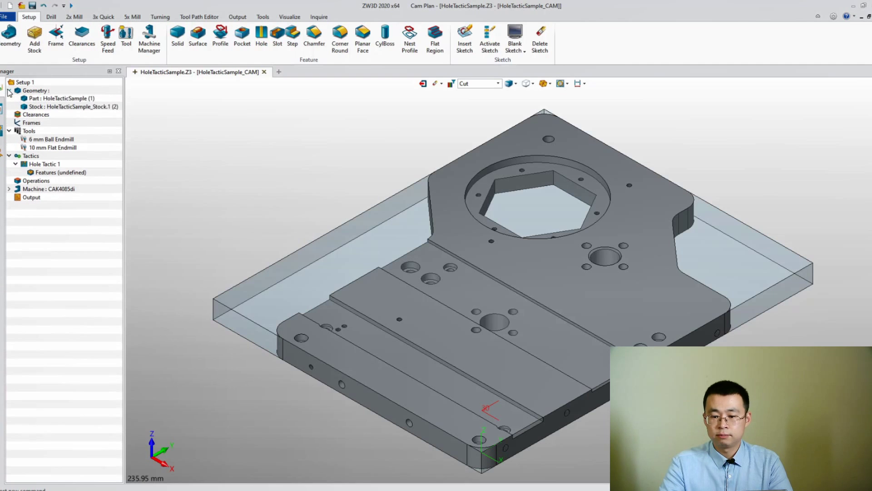
{"action": "left_click", "coordinate": [35, 99]}
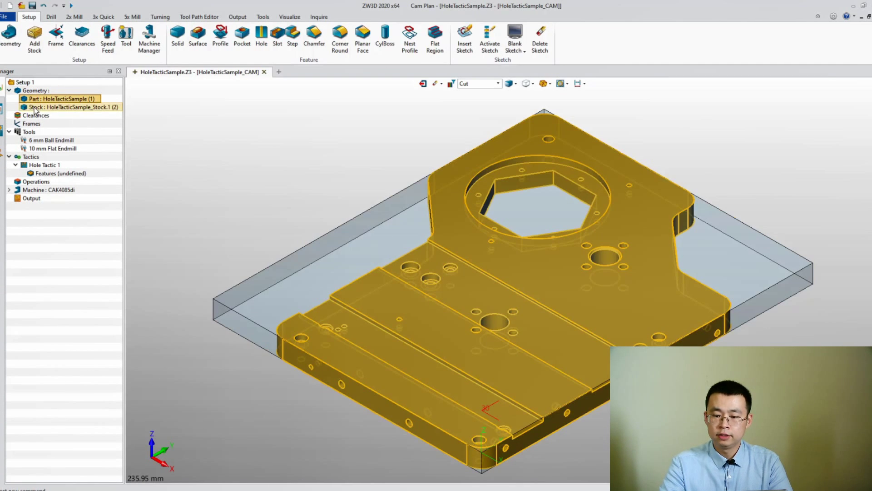
{"action": "left_click", "coordinate": [35, 108]}
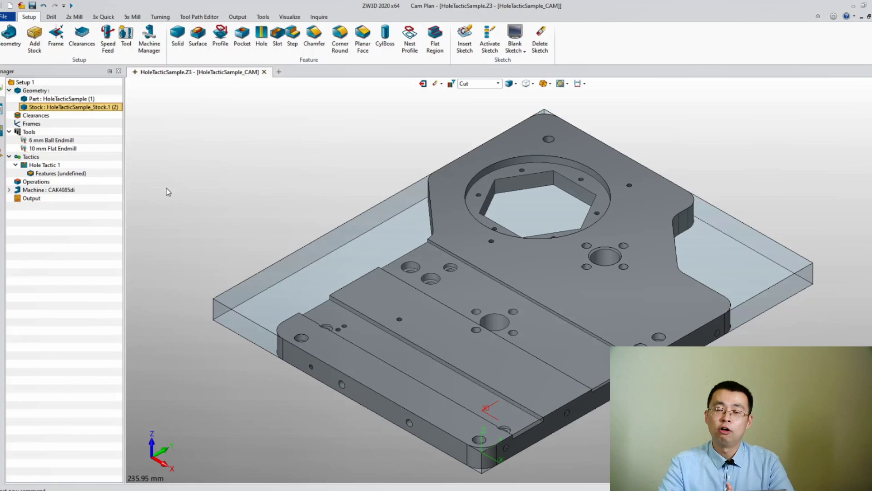
- Start an Offset 2D roughing operation on the HoleTacticSample part and its stock, and bring up the tool definition for it
{"action": "left_click", "coordinate": [104, 17]}
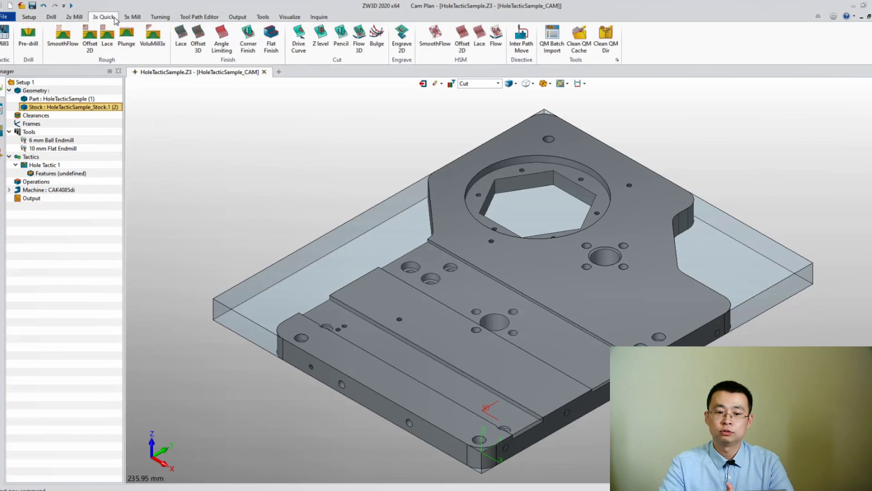
{"action": "left_click", "coordinate": [91, 49]}
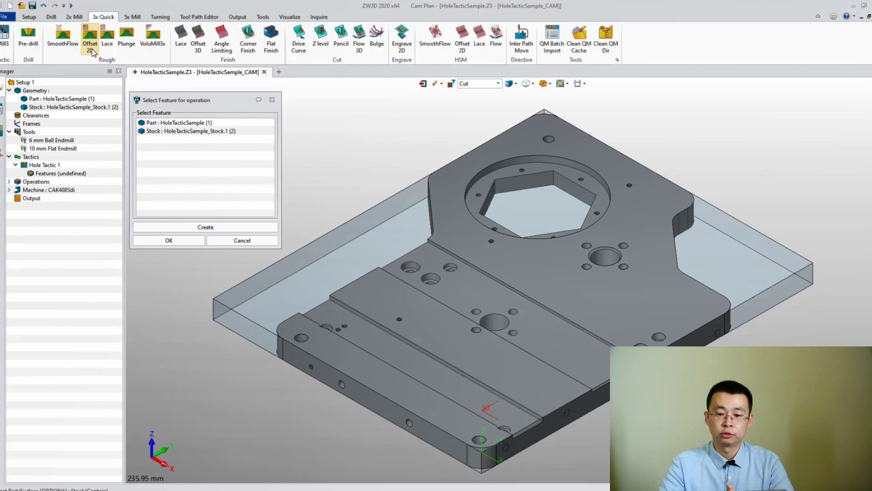
{"action": "left_click", "coordinate": [166, 124]}
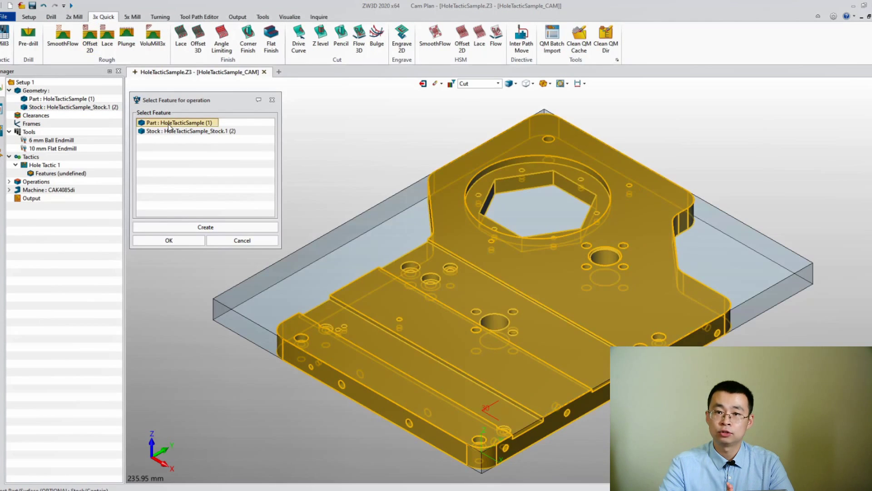
{"action": "left_click", "coordinate": [168, 132]}
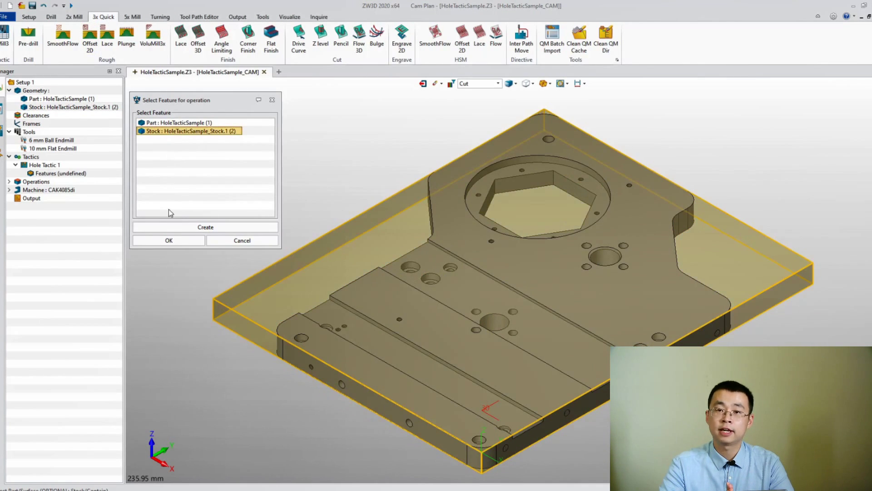
{"action": "left_click", "coordinate": [169, 241]}
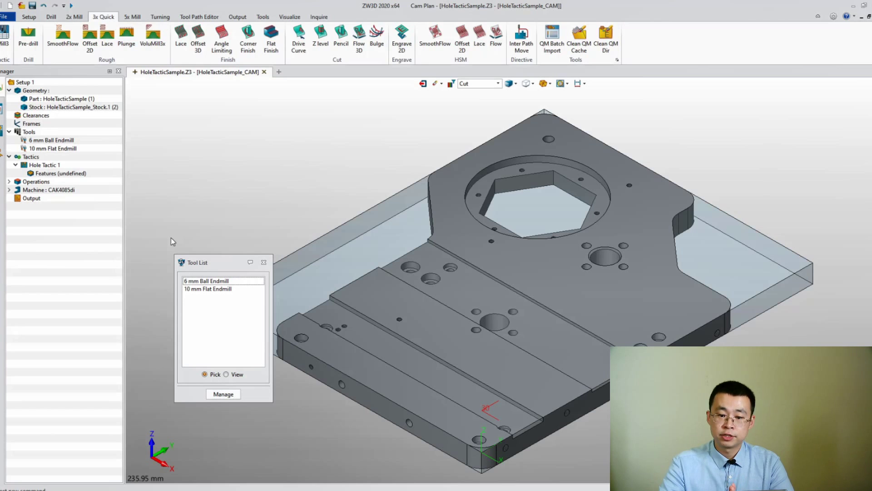
{"action": "left_click", "coordinate": [224, 394]}
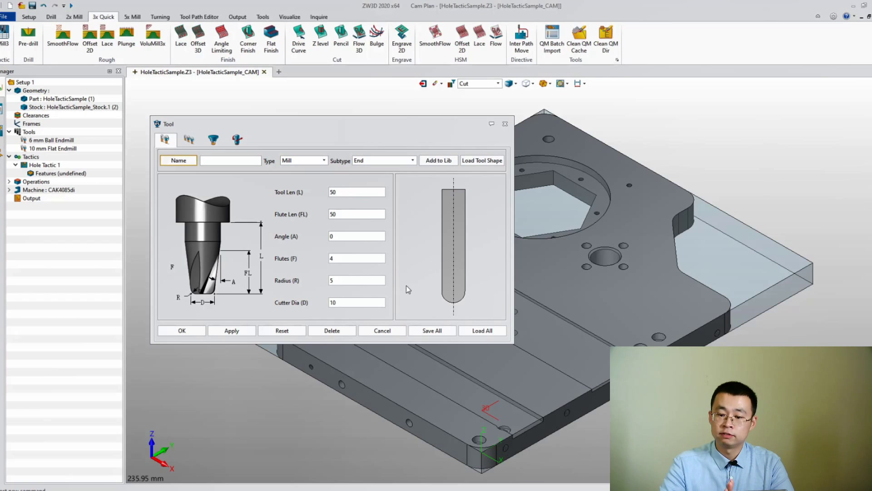
- Try a radius of 0 and the Drill and Turning types in the new tool's definition
{"action": "double_click", "coordinate": [332, 280]}
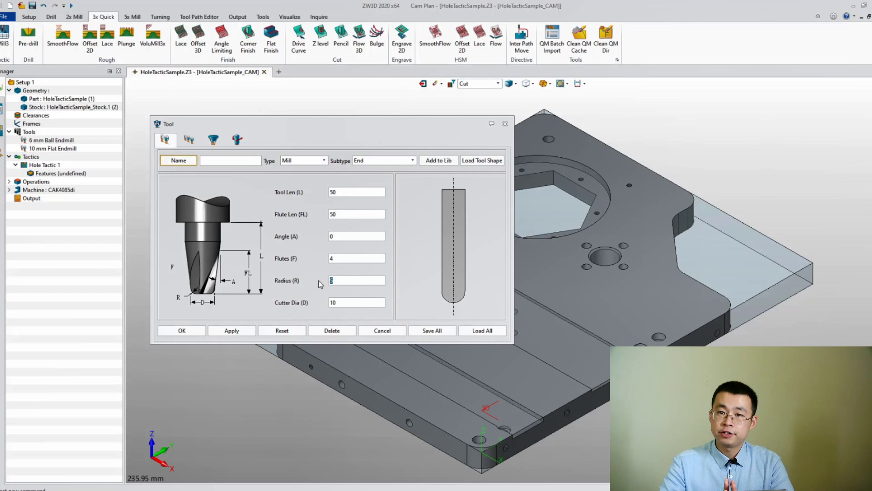
{"action": "type", "text": "0"}
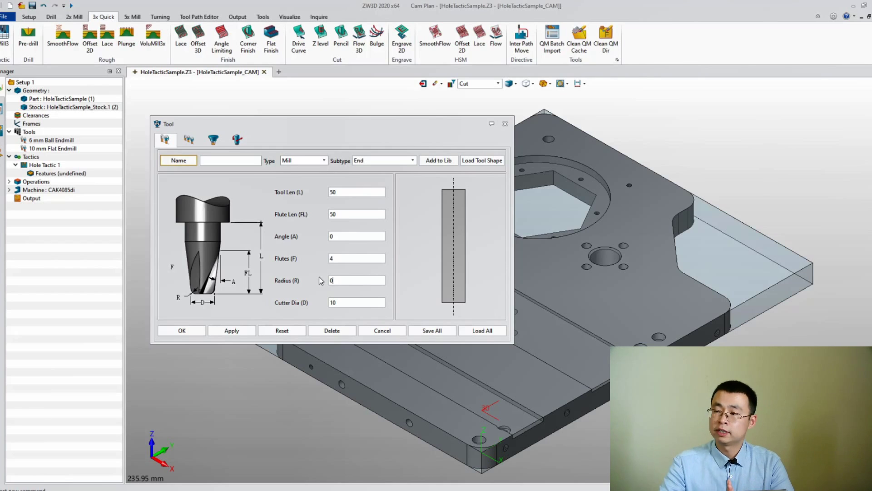
{"action": "left_click", "coordinate": [324, 160]}
{"action": "left_click", "coordinate": [300, 196]}
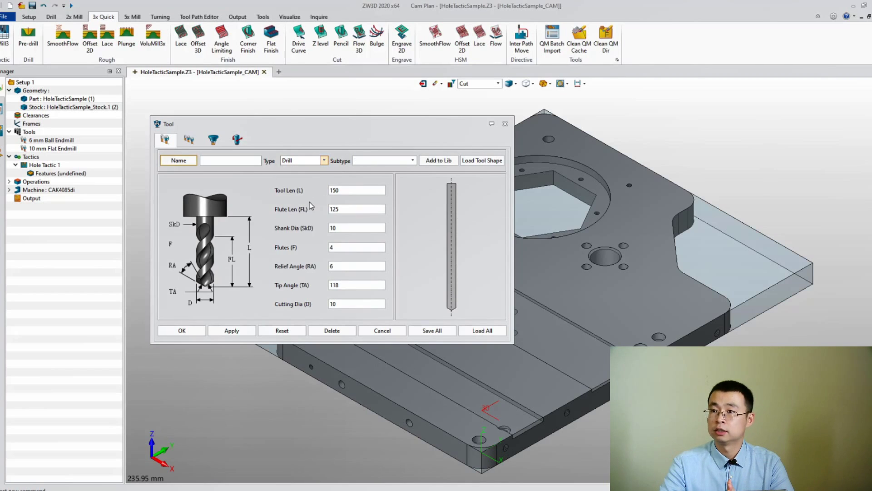
{"action": "left_click", "coordinate": [324, 161]}
{"action": "scroll", "coordinate": [313, 208], "scroll_direction": "down", "scroll_amount": 5}
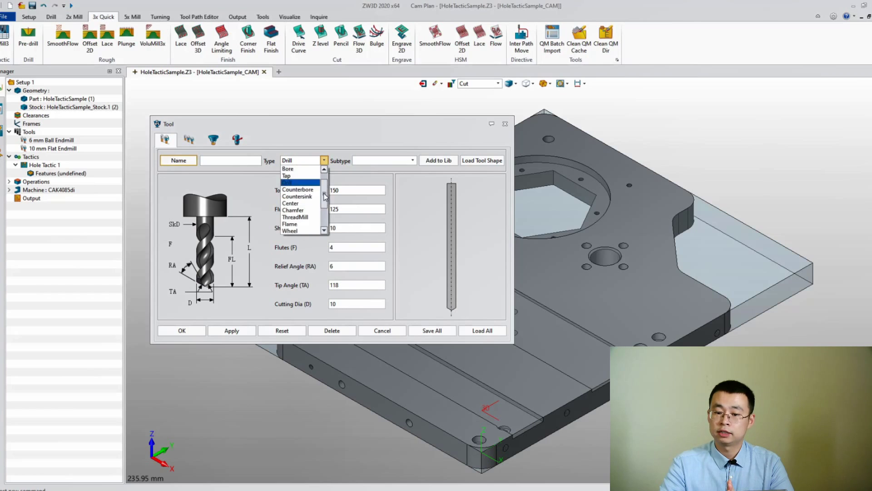
{"action": "left_click", "coordinate": [300, 217]}
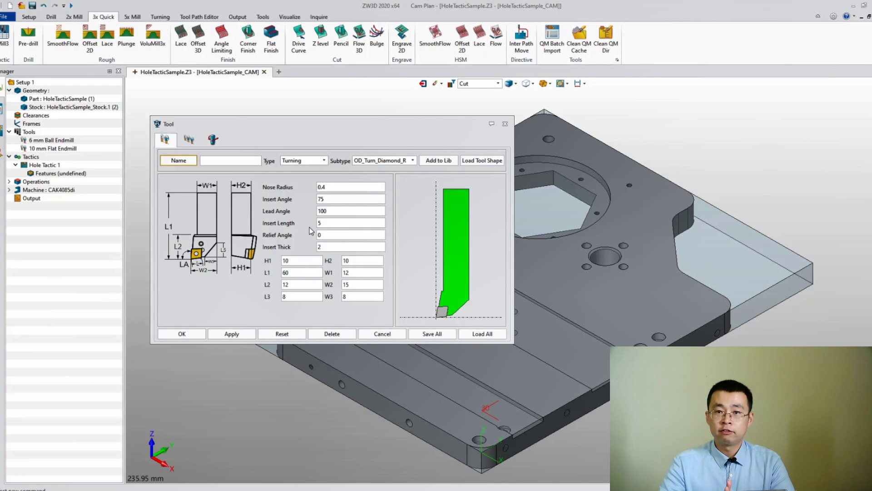
- Load the 12 mm Flat Endmill from the 001 METRIC TOOLS library and calculate the Offset 2D roughing toolpath with it
{"action": "left_click", "coordinate": [491, 336]}
{"action": "left_click_drag", "start_coordinate": [443, 133], "coordinate": [584, 132]}
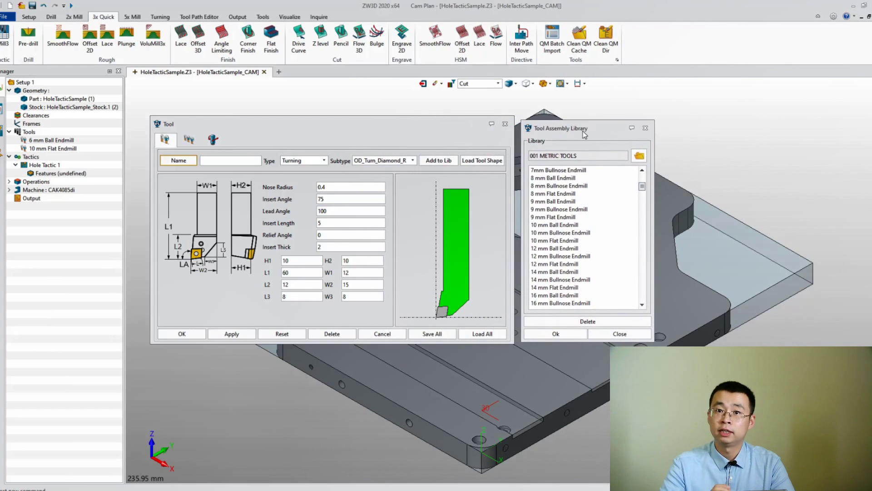
{"action": "double_click", "coordinate": [589, 264]}
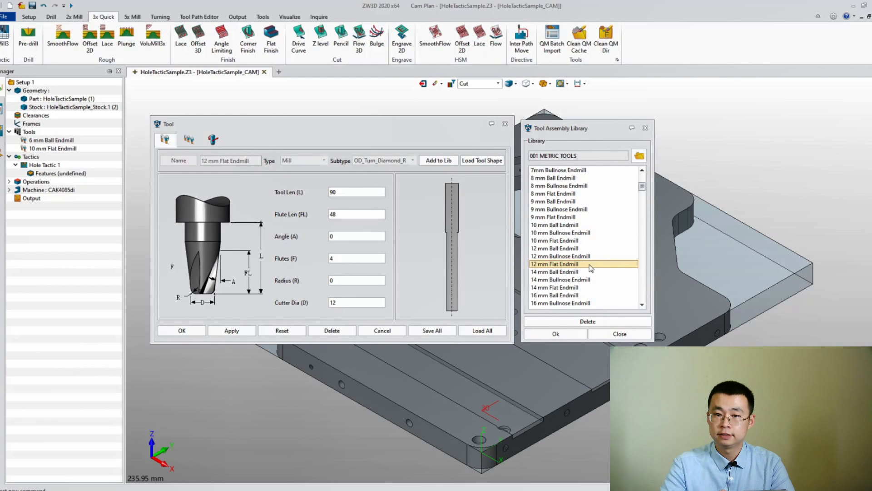
{"action": "left_click", "coordinate": [566, 334]}
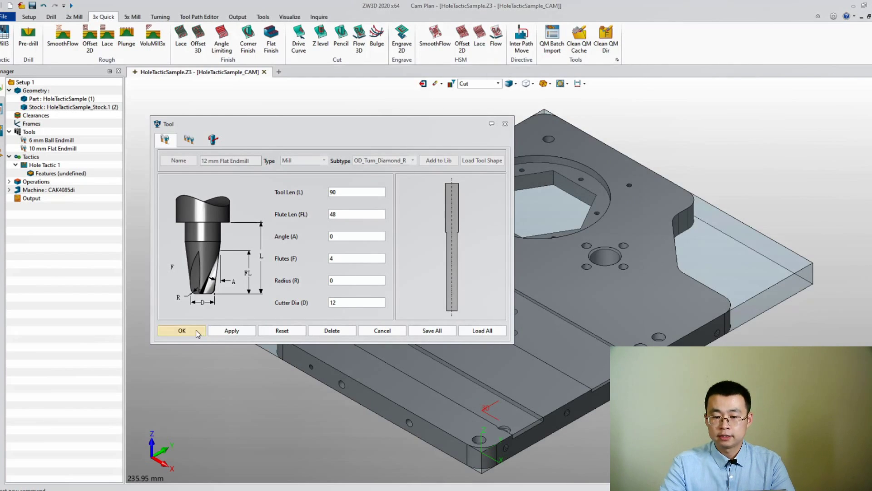
{"action": "left_click", "coordinate": [196, 330]}
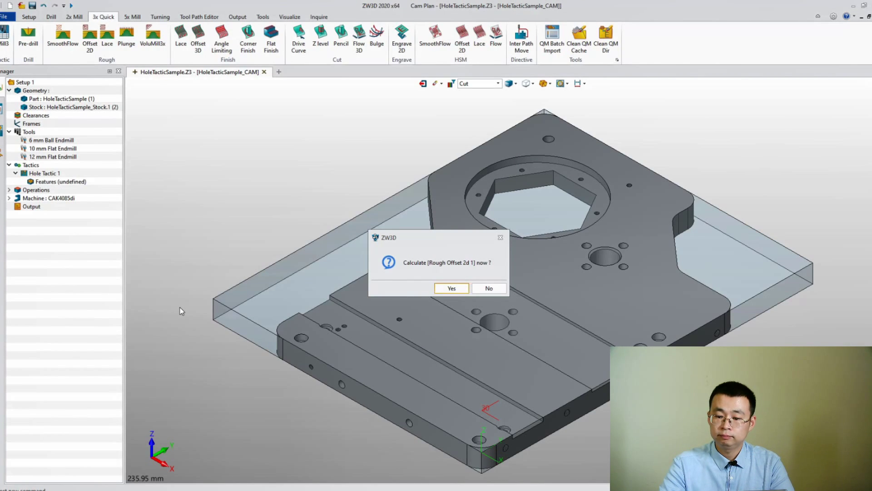
{"action": "left_click", "coordinate": [452, 288]}
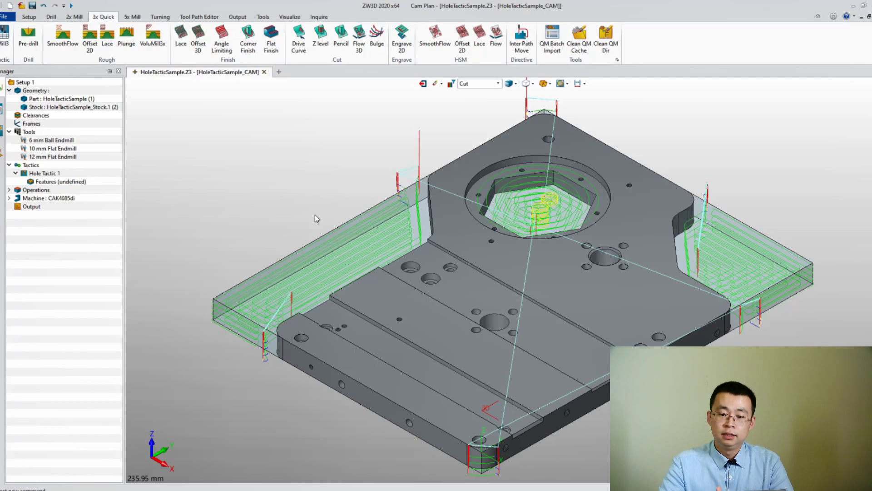
{"action": "double_click", "coordinate": [17, 190]}
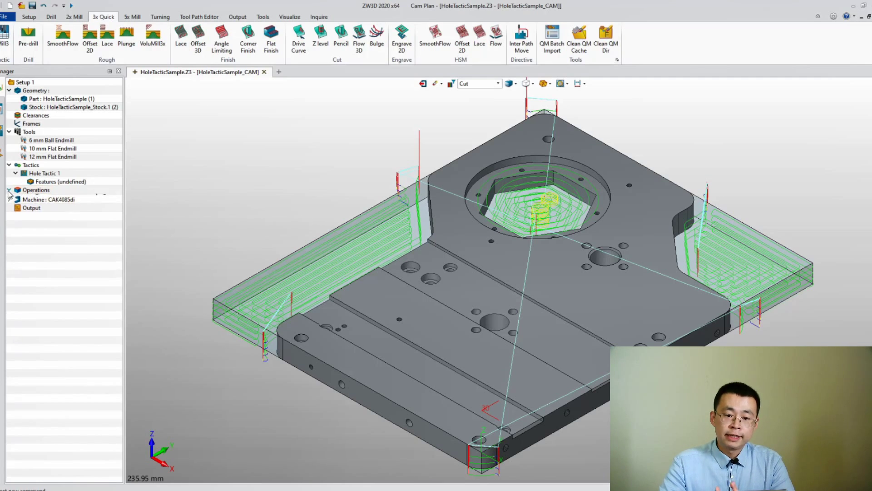
- Verify the Rough Offset 2d 1 toolpath by picking a tool position in the round pocket and advancing the tool one move at a time
{"action": "left_click", "coordinate": [63, 198]}
{"action": "right_click", "coordinate": [66, 202]}
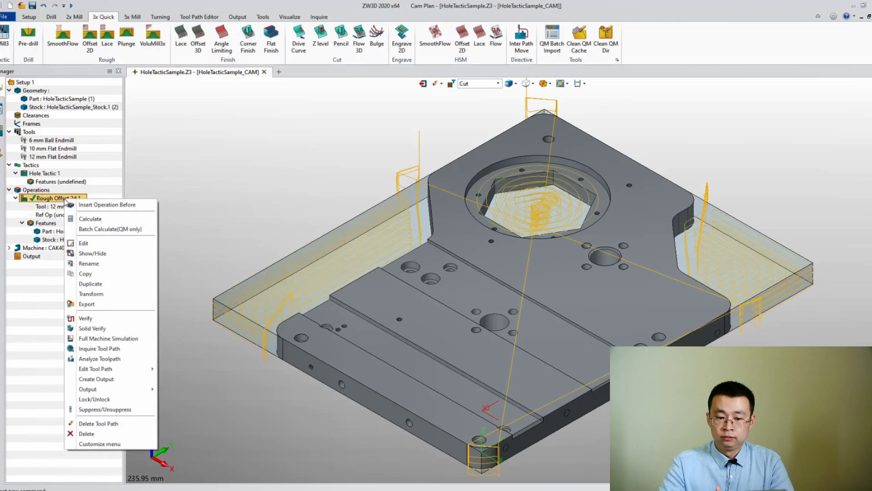
{"action": "left_click", "coordinate": [127, 321]}
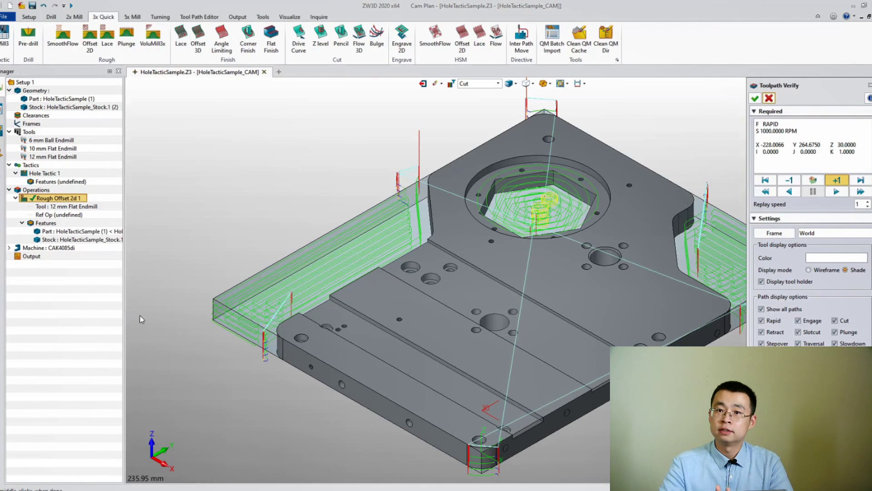
{"action": "left_click", "coordinate": [814, 182]}
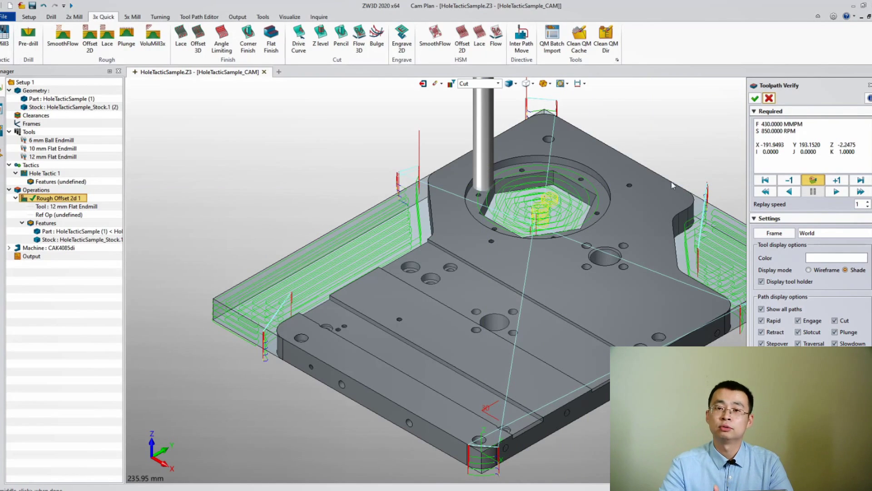
{"action": "left_click", "coordinate": [840, 183]}
{"action": "left_click", "coordinate": [841, 183]}
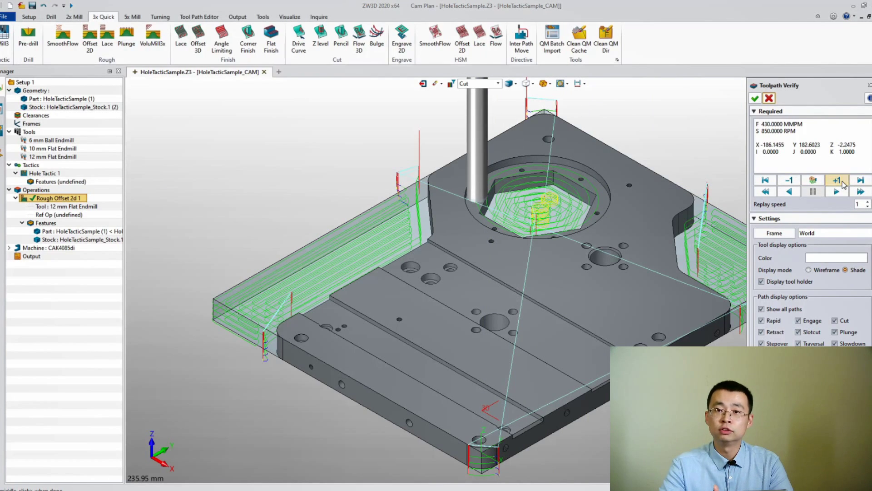
{"action": "left_click", "coordinate": [840, 182]}
{"action": "left_click", "coordinate": [840, 182]}
{"action": "left_click", "coordinate": [840, 183]}
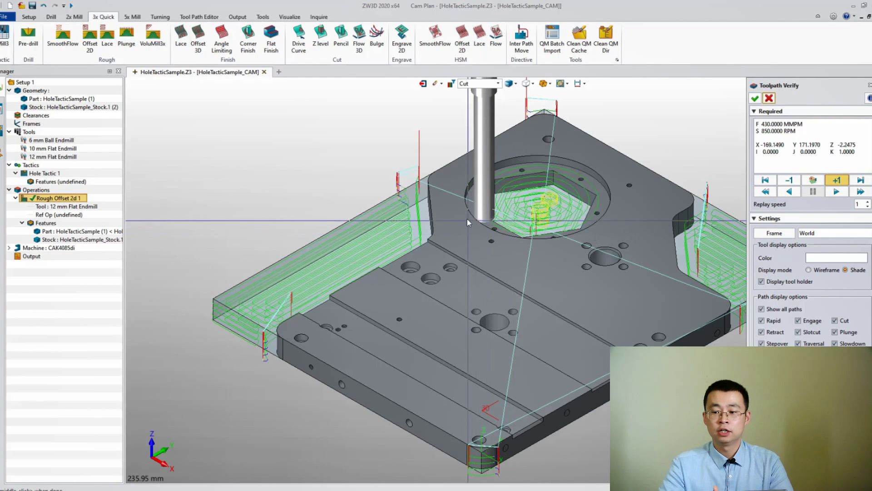
- Examine the cutter tip against the round pocket's edge up close, and end the toolpath verification
{"action": "scroll", "coordinate": [503, 238], "scroll_direction": "up", "scroll_amount": 10}
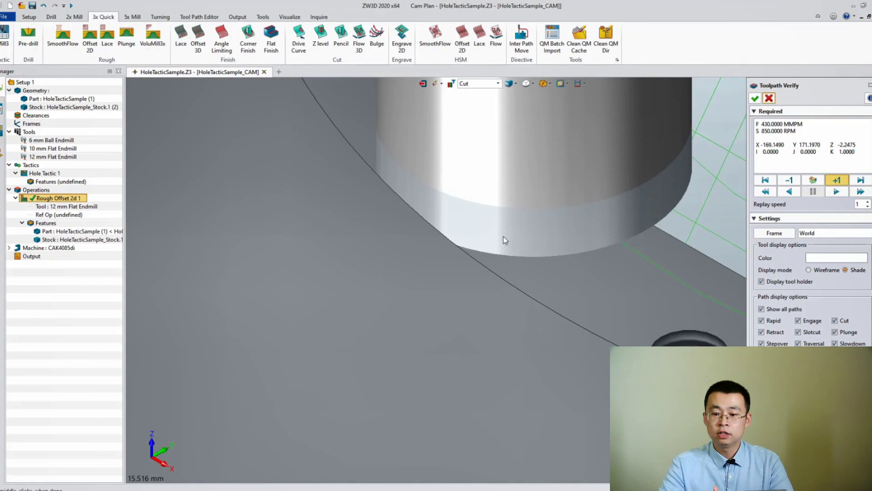
{"action": "mouse_move", "coordinate": [503, 236]}
{"action": "middle_mouse_down"}
{"action": "mouse_move", "coordinate": [467, 220]}
{"action": "mouse_move", "coordinate": [493, 227]}
{"action": "mouse_move", "coordinate": [500, 220]}
{"action": "middle_mouse_up"}
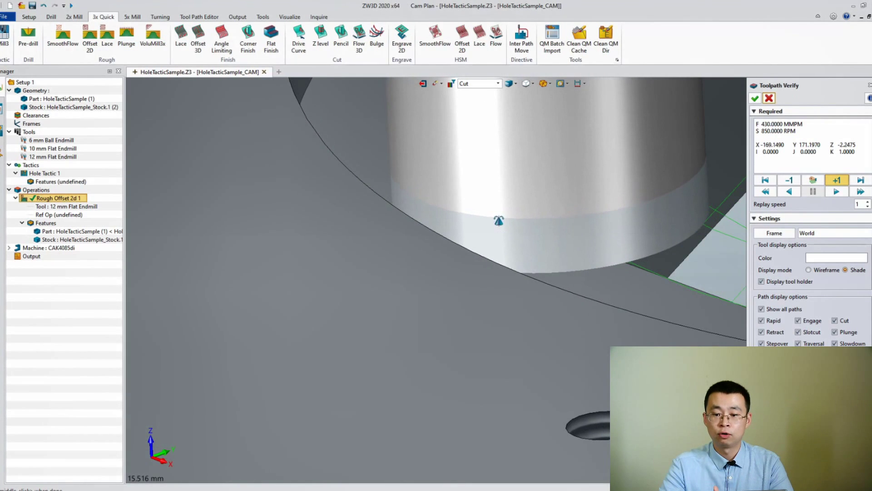
{"action": "scroll", "coordinate": [501, 224], "scroll_direction": "down", "scroll_amount": 10}
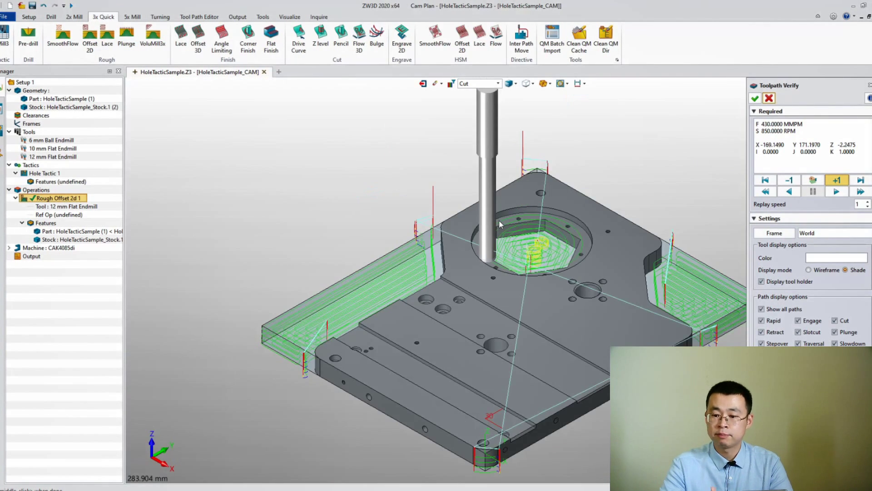
{"action": "left_click", "coordinate": [769, 98]}
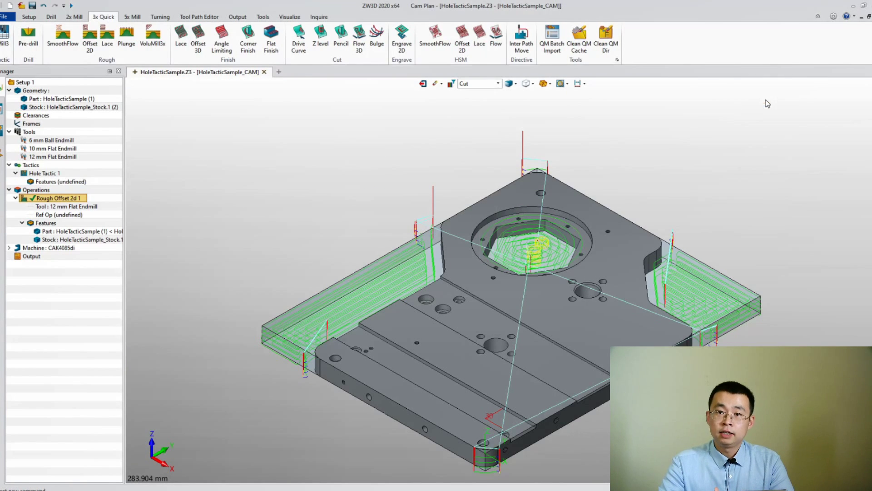
- Run the Solid Verify simulation of the Rough Offset 2d 1 operation on the stock, and close the session
{"action": "right_click", "coordinate": [81, 200]}
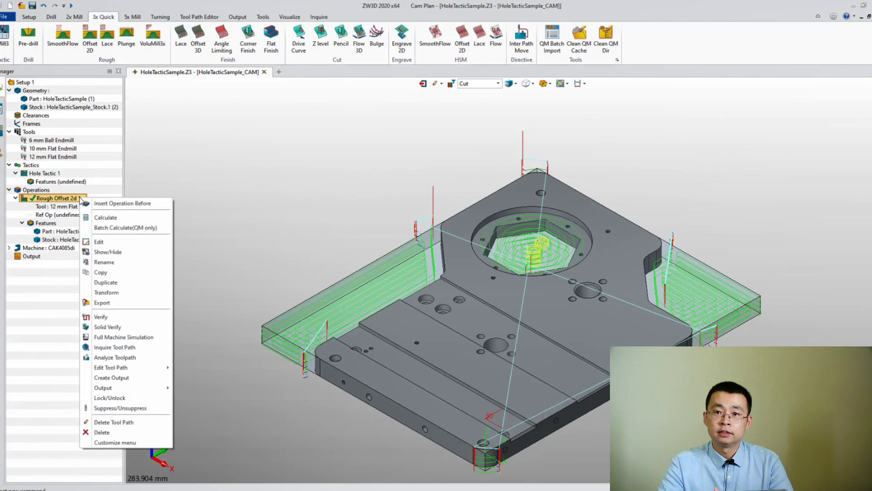
{"action": "left_click", "coordinate": [113, 327]}
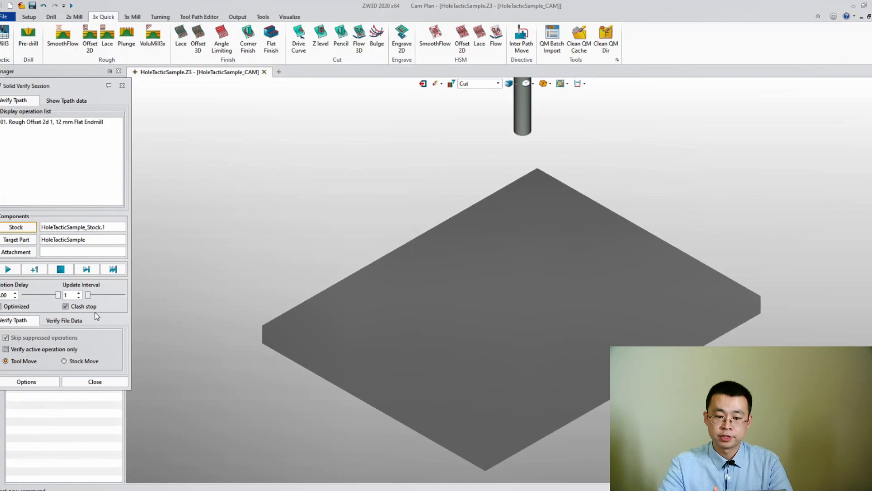
{"action": "left_click", "coordinate": [8, 269]}
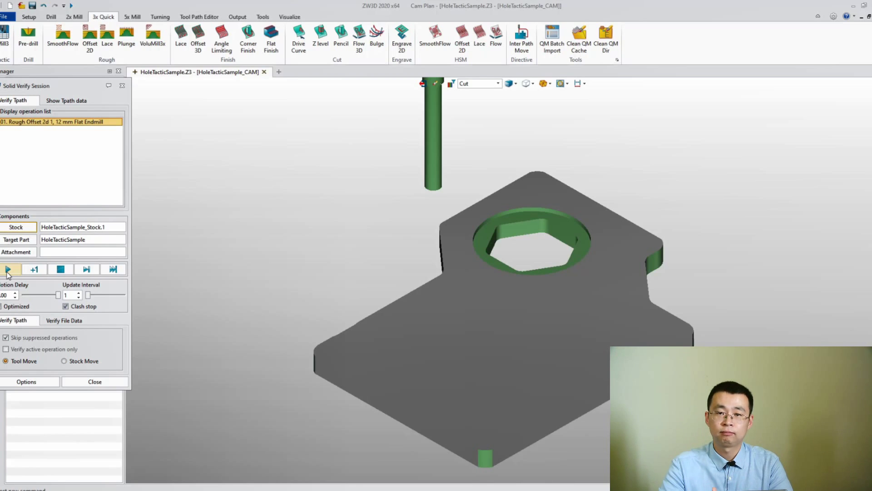
{"action": "left_click", "coordinate": [122, 86]}
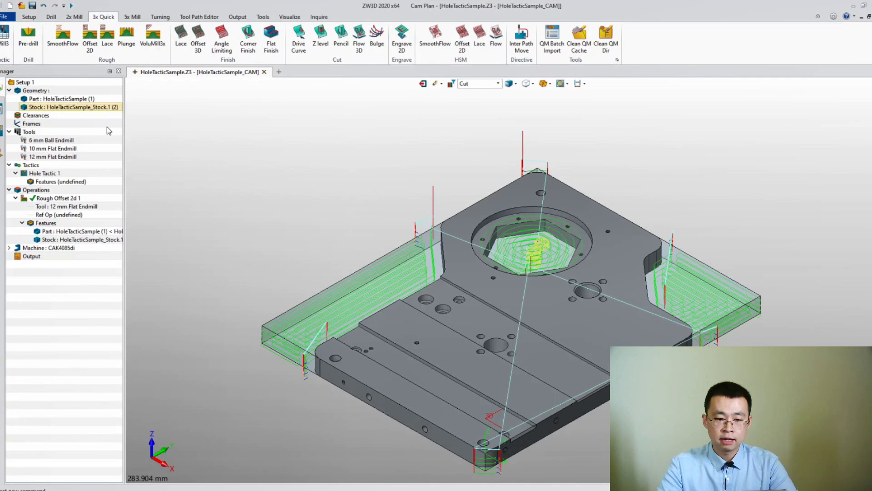
- Output the NC code for the Rough Offset 2d 1 operation and look through the generated program
{"action": "left_click", "coordinate": [68, 199]}
{"action": "right_click", "coordinate": [69, 200]}
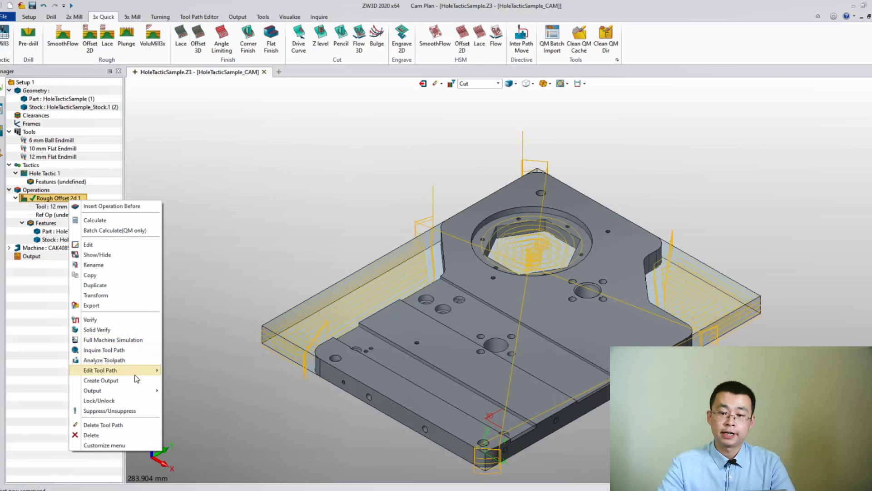
{"action": "mouse_move", "coordinate": [141, 391]}
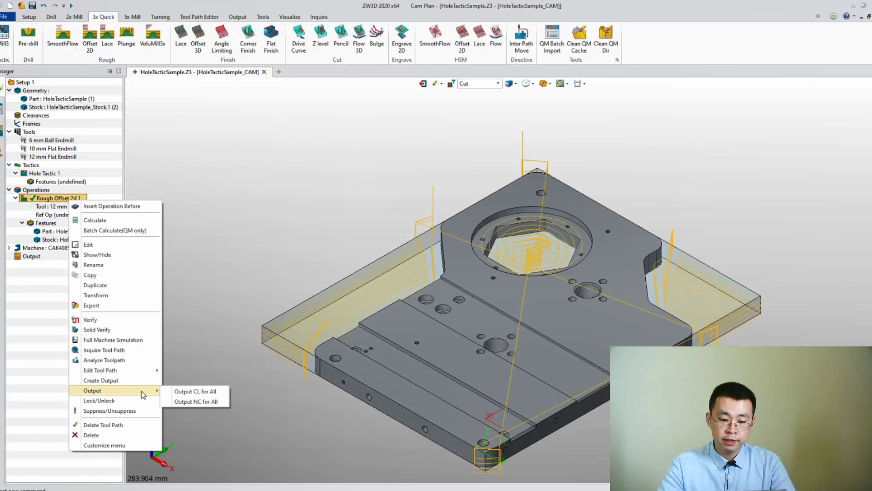
{"action": "left_click", "coordinate": [178, 401]}
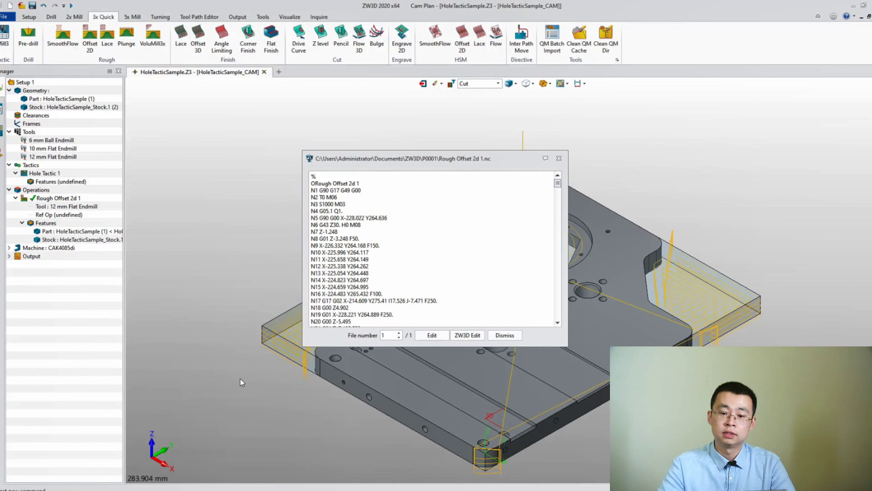
{"action": "left_click_drag", "start_coordinate": [558, 183], "coordinate": [557, 320]}
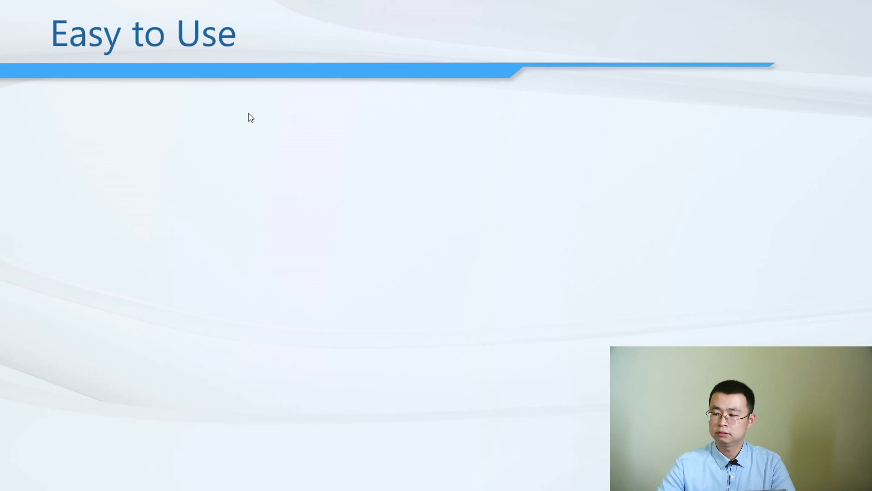
{"action": "left_click", "coordinate": [291, 125]}
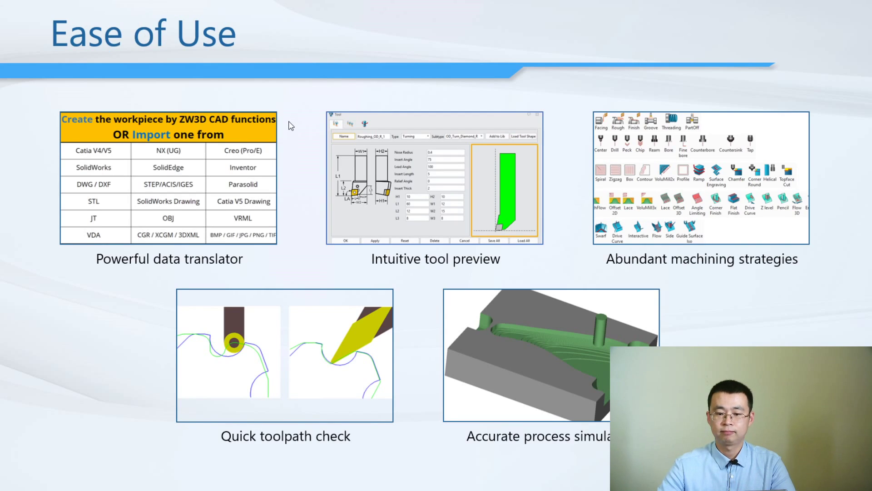